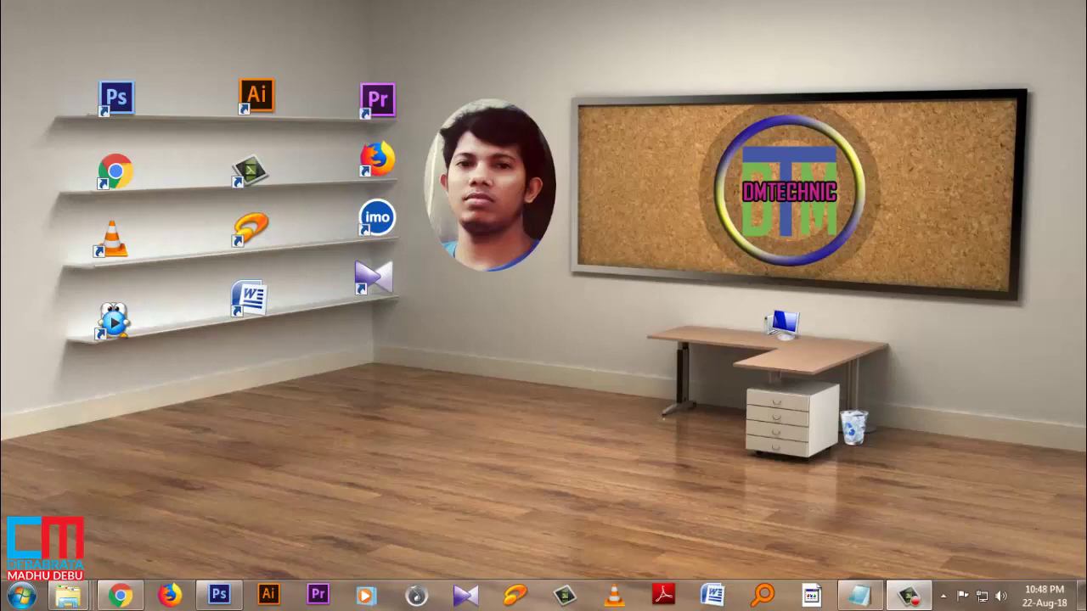
# Step: Bring Chrome forward and search Google for 'web based result'
pyautogui.click(120, 596)
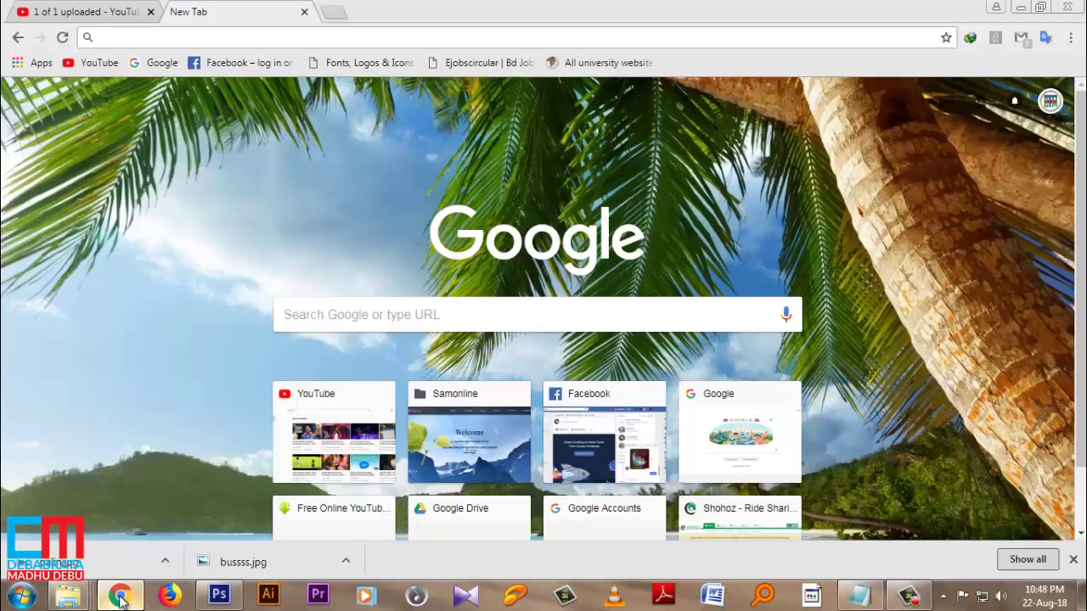
pyautogui.click(388, 313)
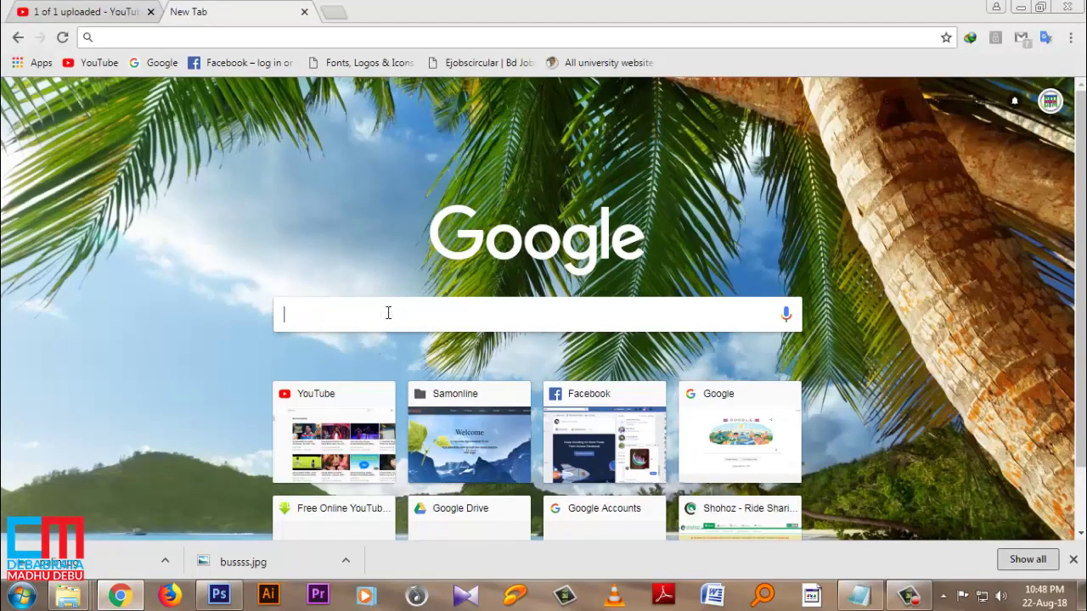
pyautogui.write('we')
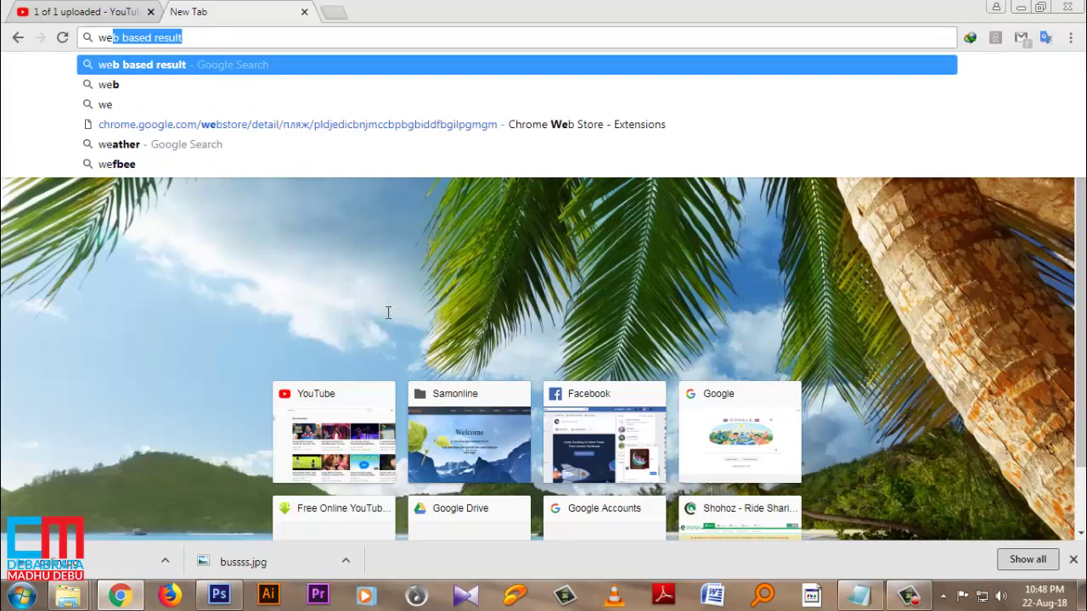
pyautogui.press('Down')
pyautogui.press('Return')
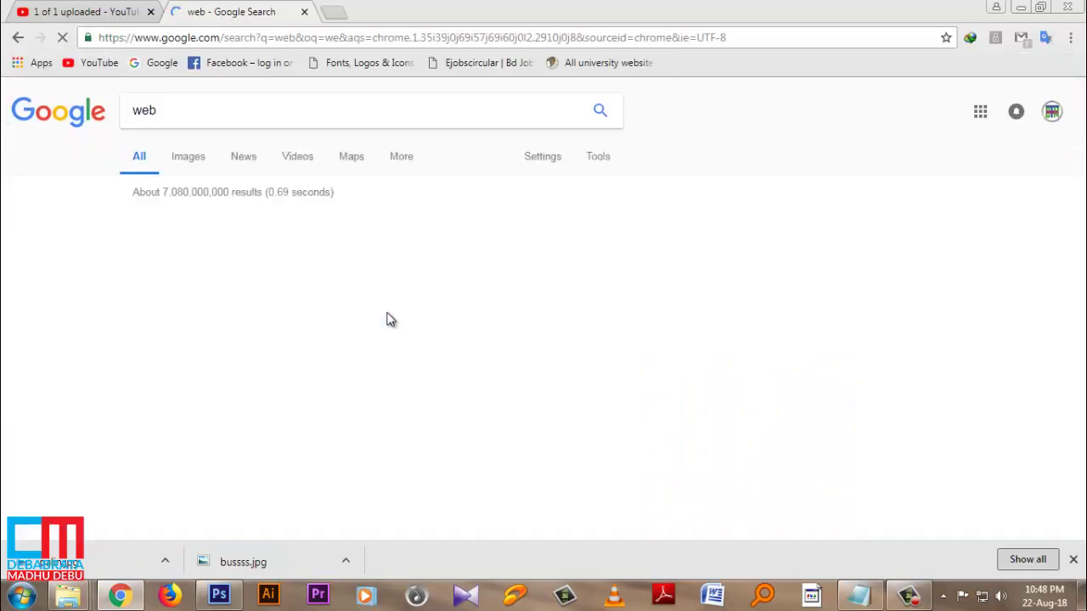
# Step: Close the stray tab, rerun the 'web based result' search in a new tab, and open the eboardresults.com result
pyautogui.click(305, 12)
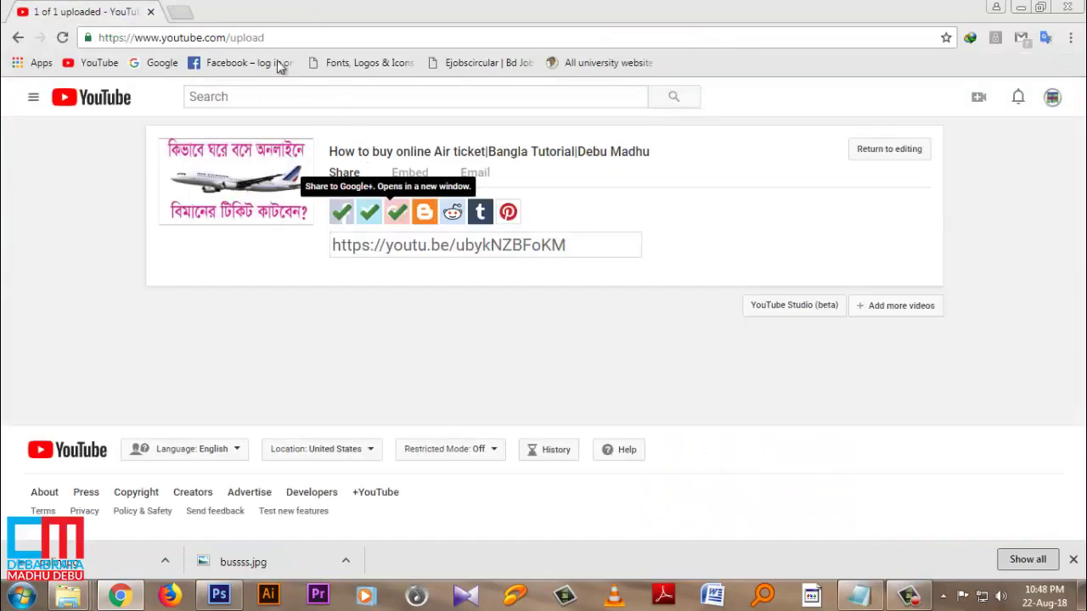
pyautogui.click(181, 15)
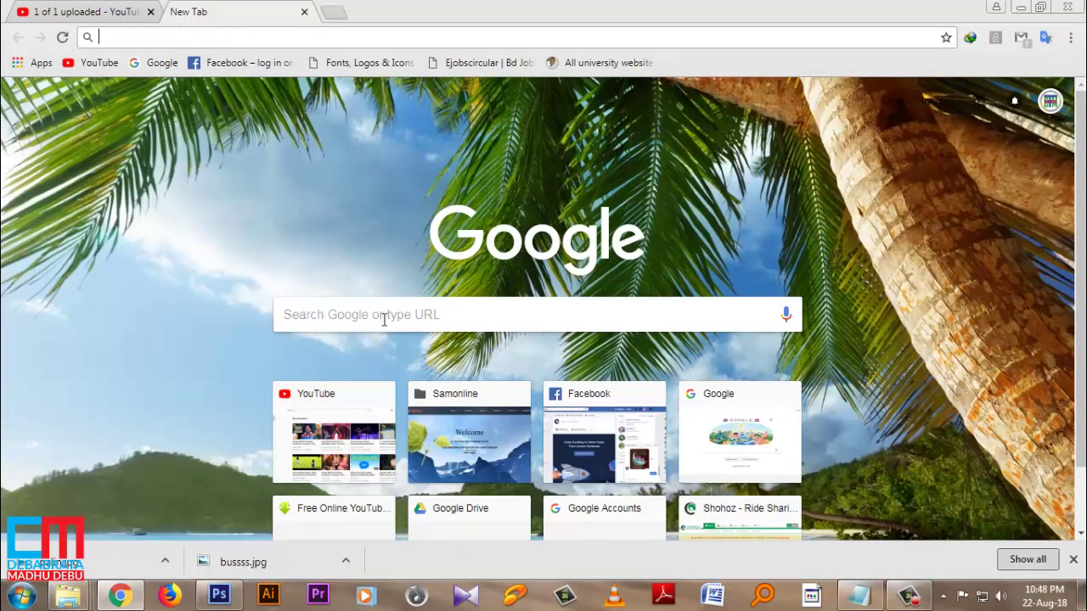
pyautogui.click(384, 318)
pyautogui.write('w')
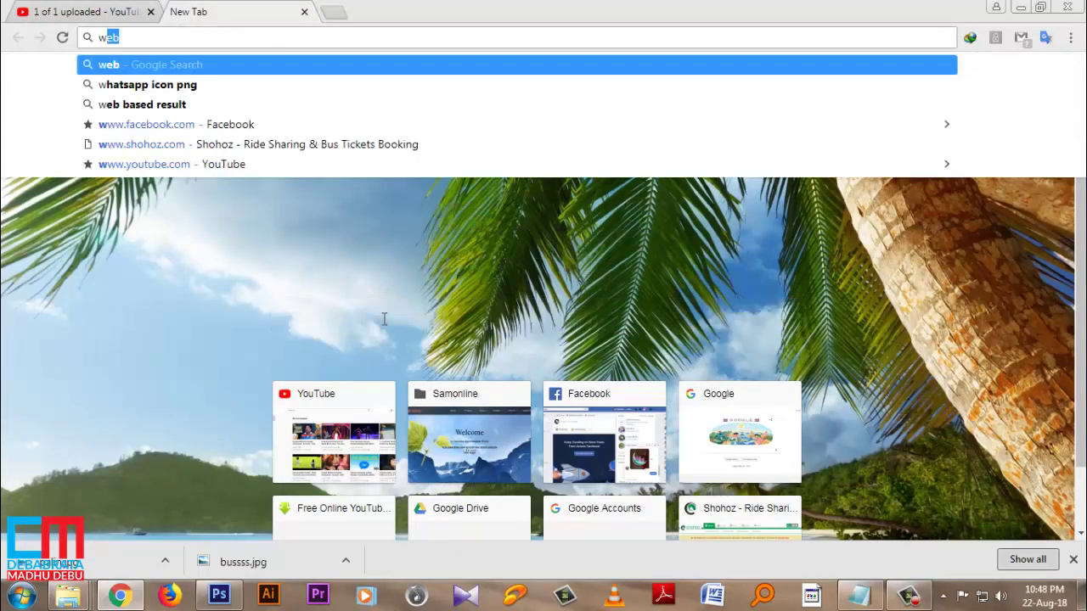
pyautogui.write('e')
pyautogui.press('Down')
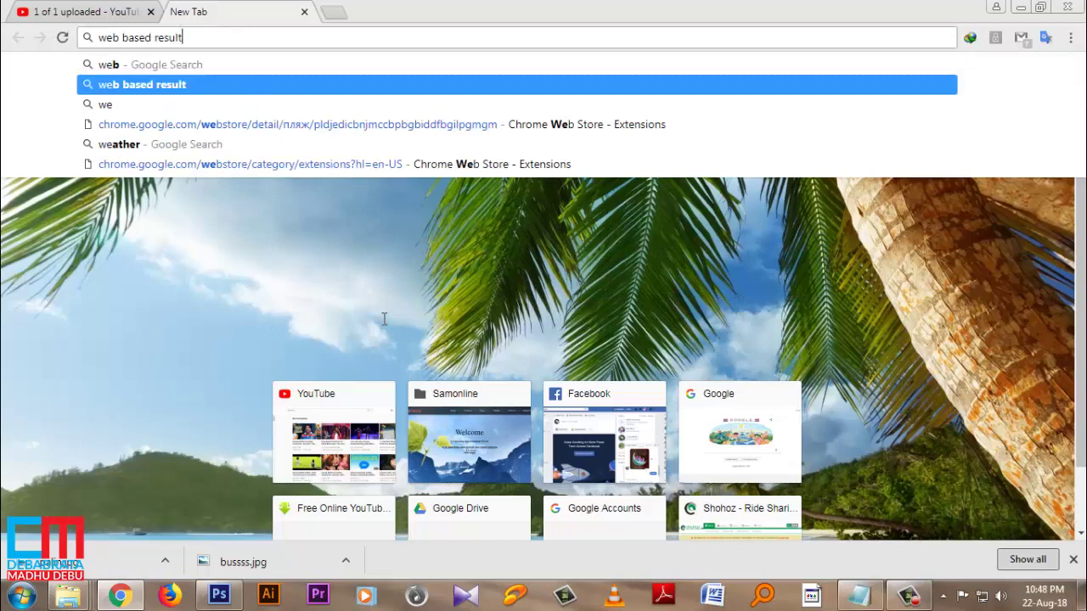
pyautogui.press('Return')
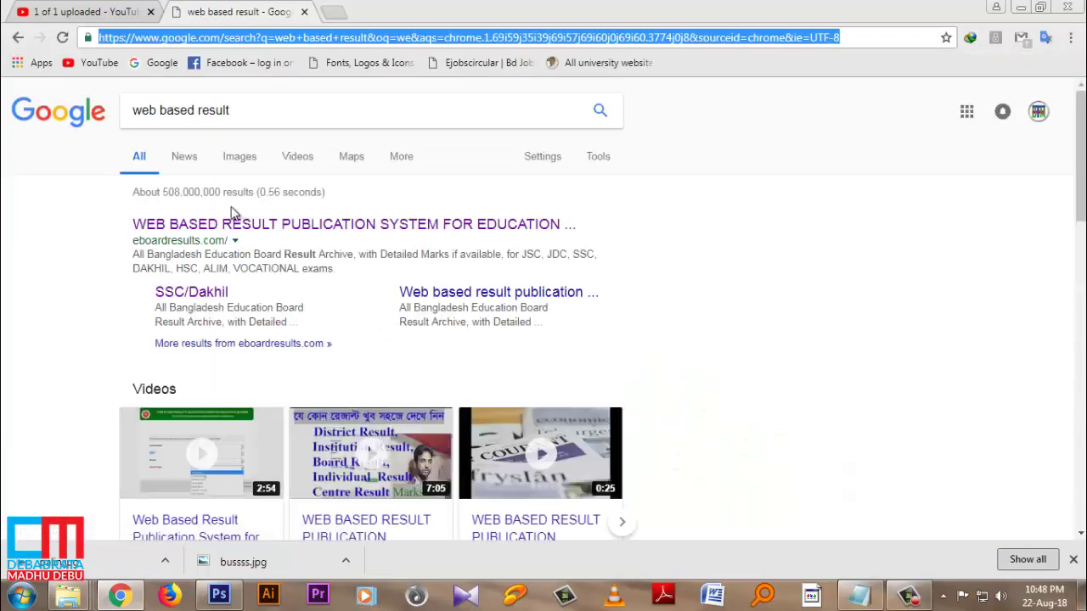
pyautogui.click(229, 232)
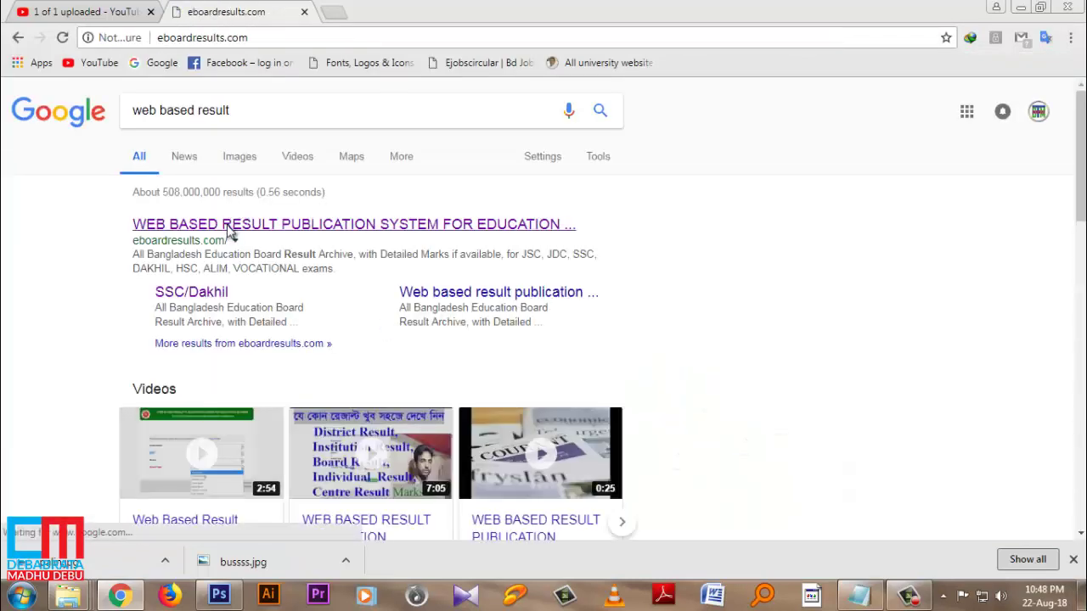
# Step: Browse the eboardresults.com menu and choose the SSC/HSC/JSC/Equivalent Result section
pyautogui.scroll(-3, 766, 366)
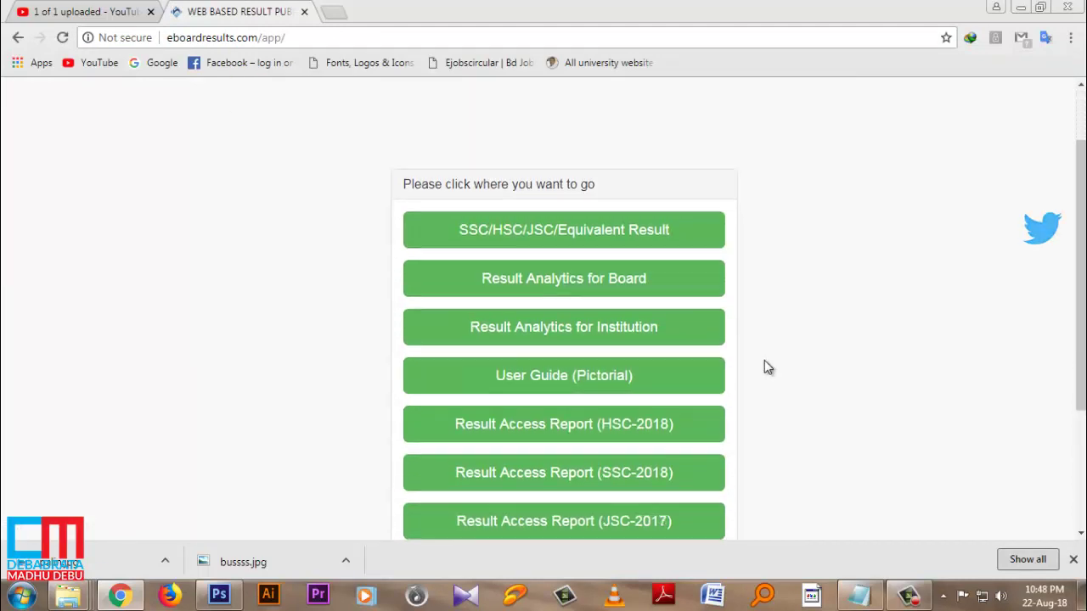
pyautogui.scroll(3, 811, 417)
pyautogui.scroll(-1, 811, 416)
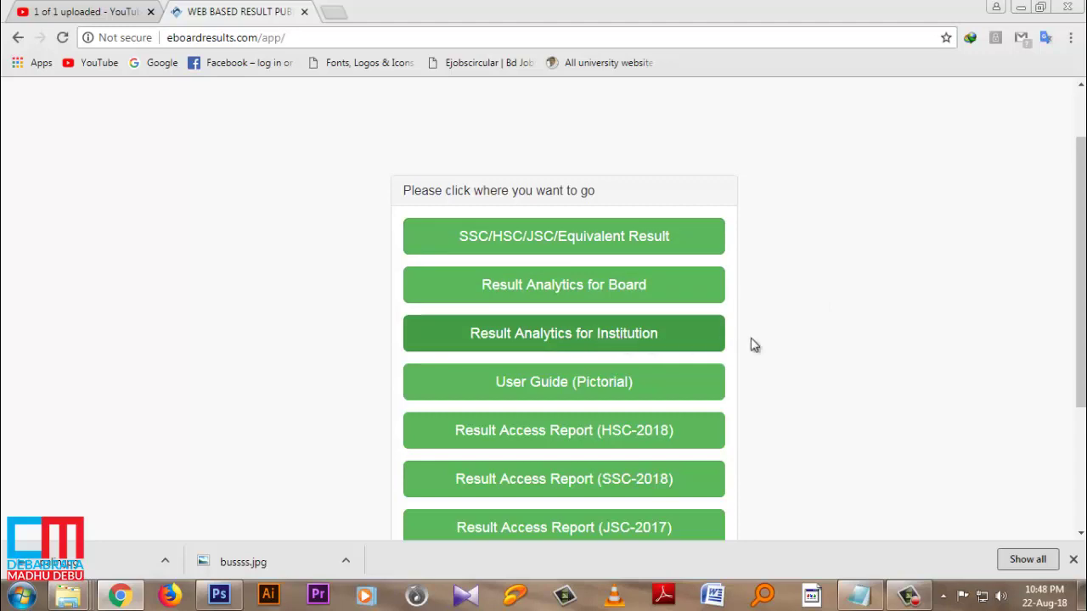
pyautogui.scroll(-1, 801, 360)
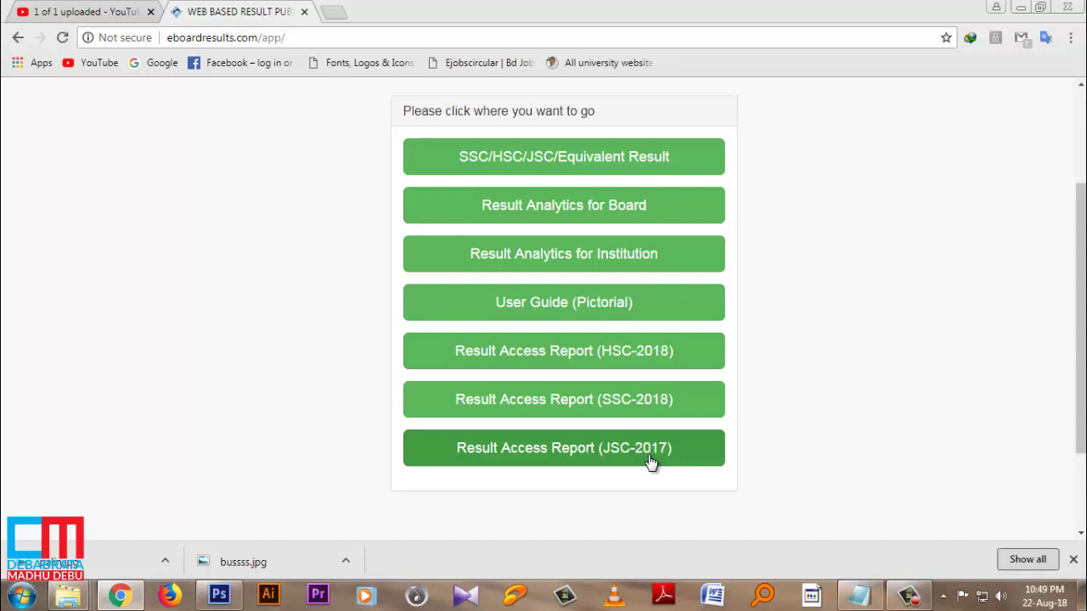
pyautogui.click(522, 170)
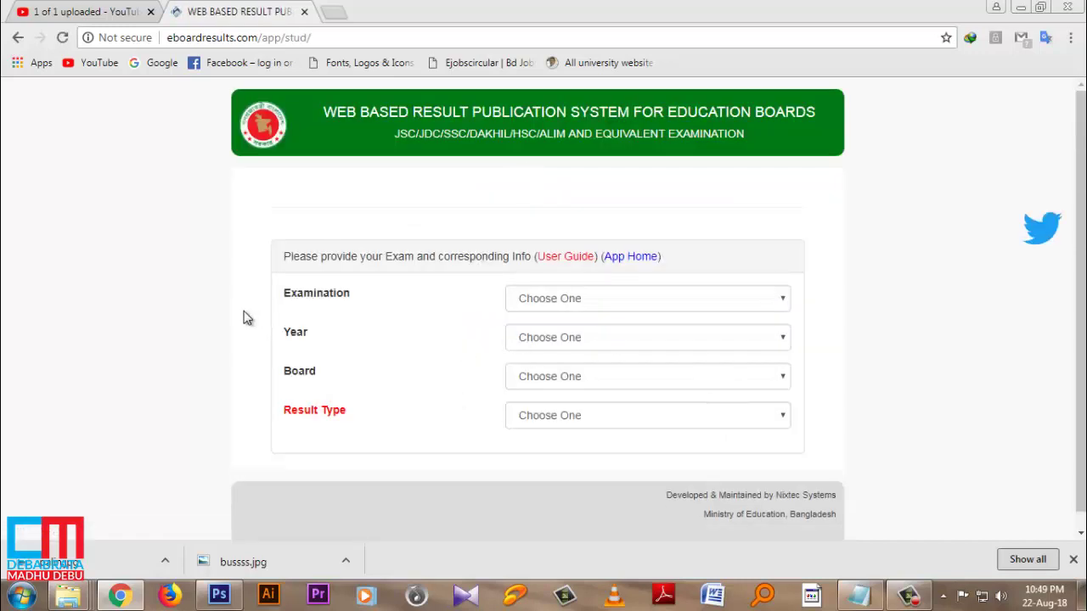
# Step: Set the examination to SSC/Dakhil/Equivalent, the year to 2015 and the board to Dhaka
pyautogui.click(764, 302)
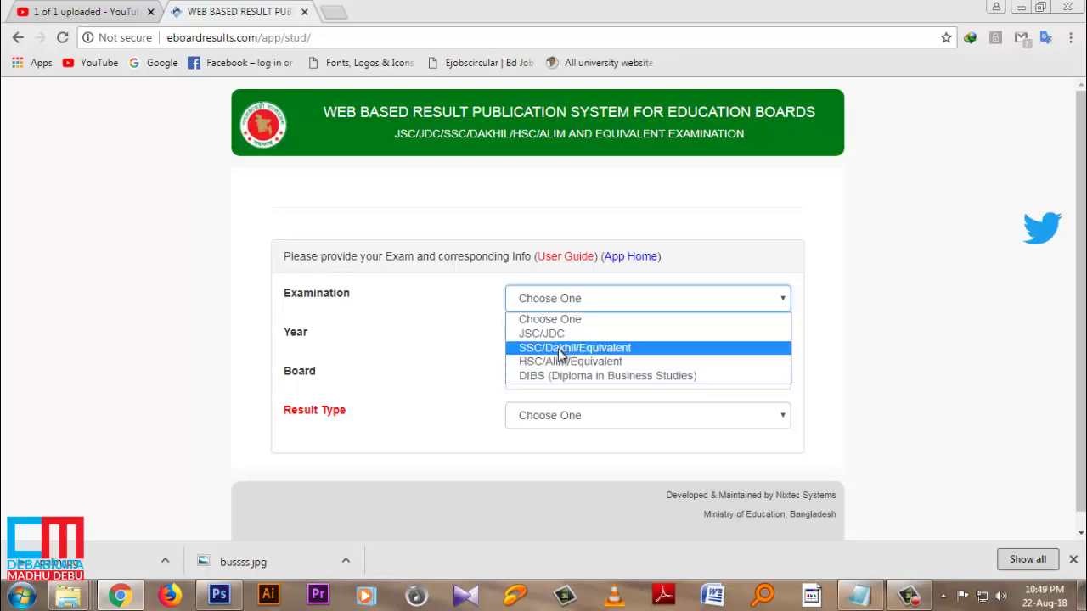
pyautogui.click(560, 348)
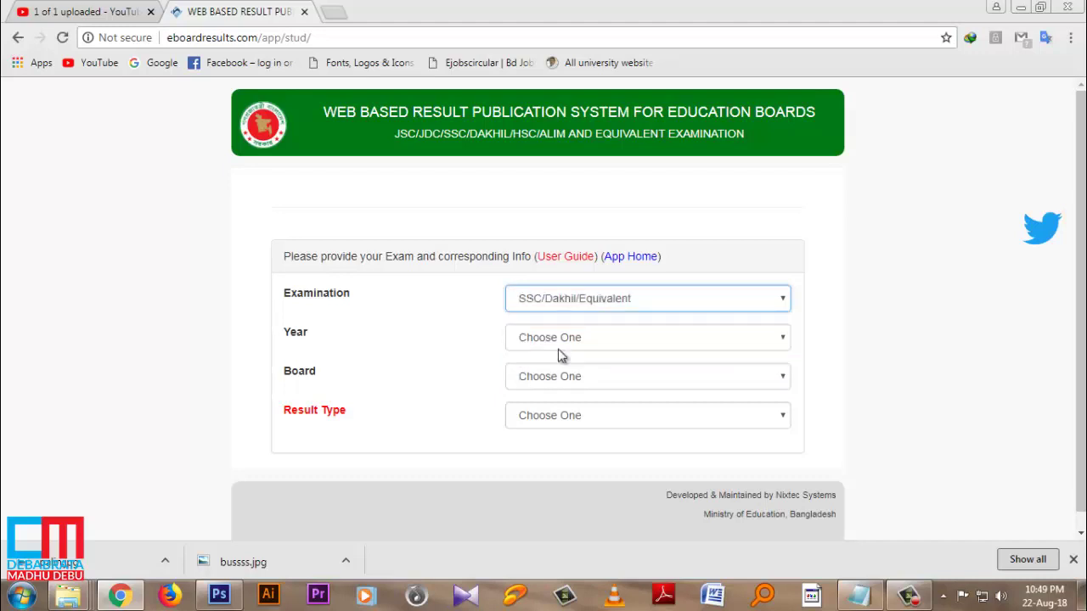
pyautogui.click(630, 348)
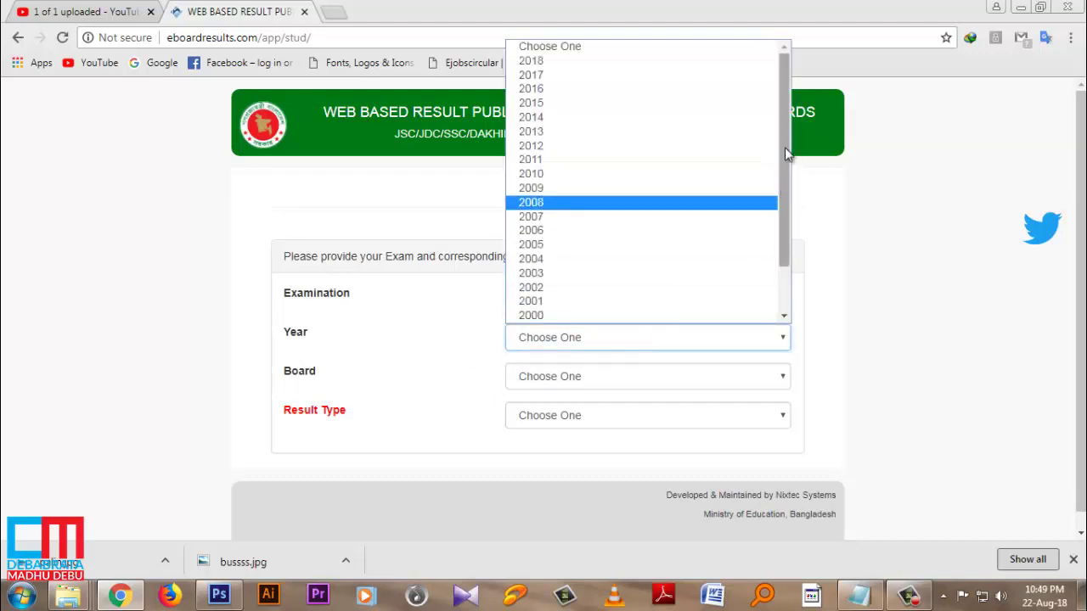
pyautogui.moveTo(784, 152); pyautogui.dragTo(790, 272)
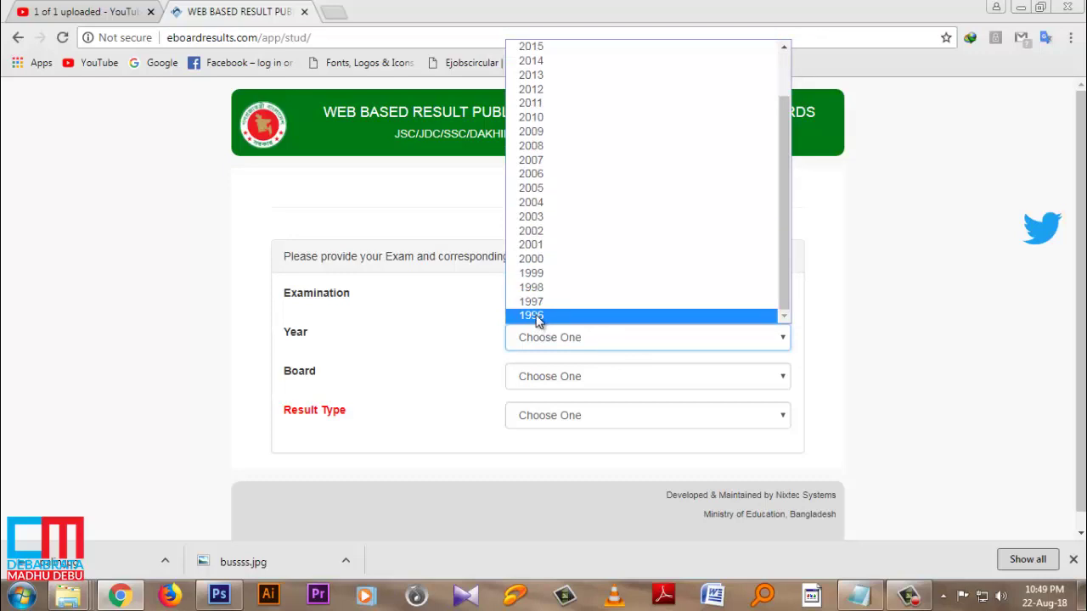
pyautogui.moveTo(785, 264); pyautogui.dragTo(785, 245)
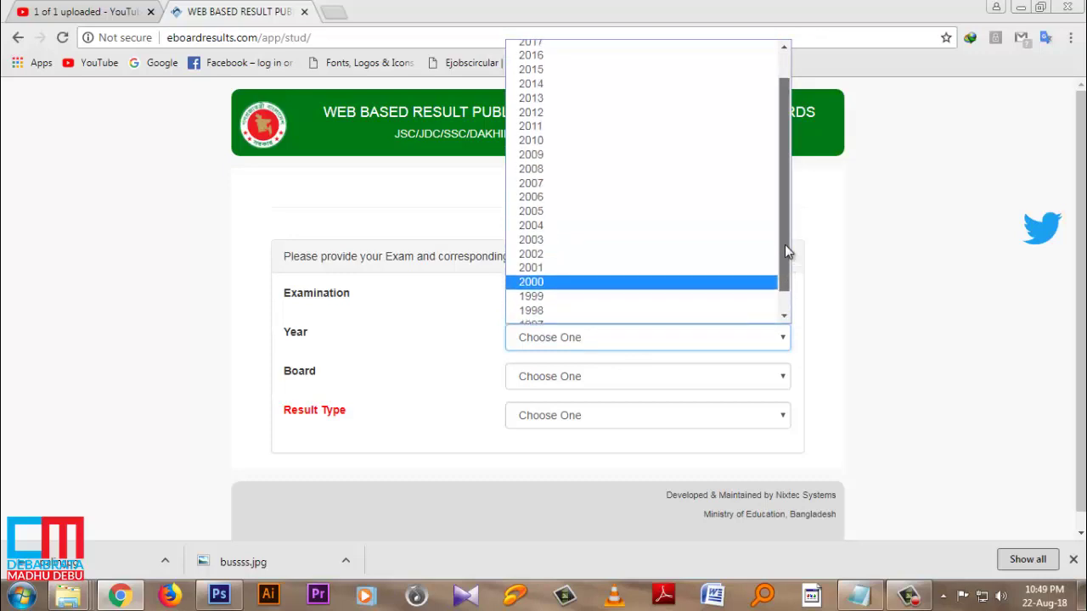
pyautogui.click(541, 73)
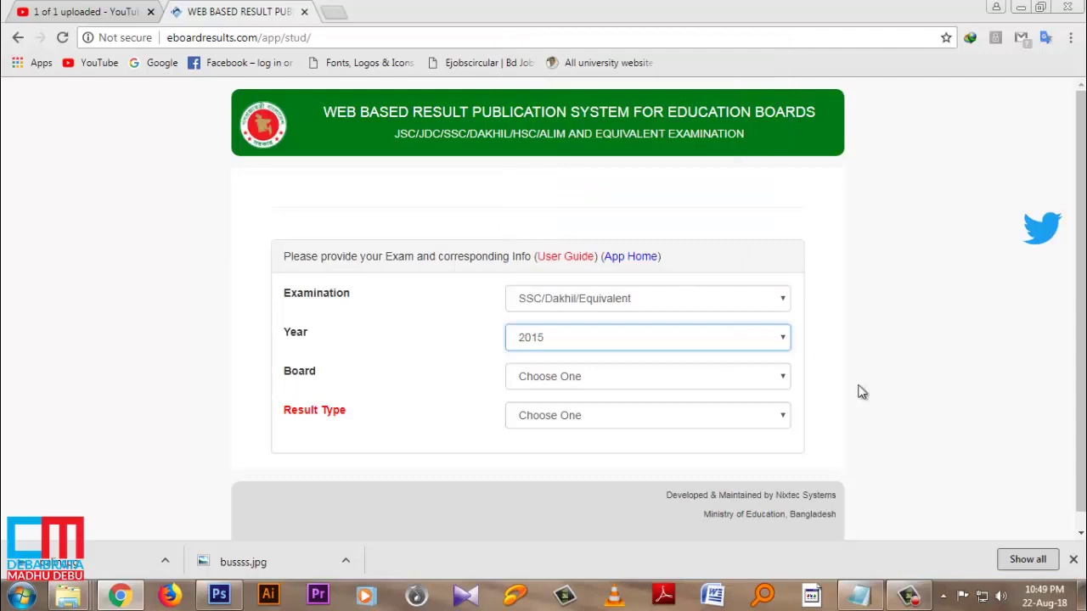
pyautogui.click(593, 379)
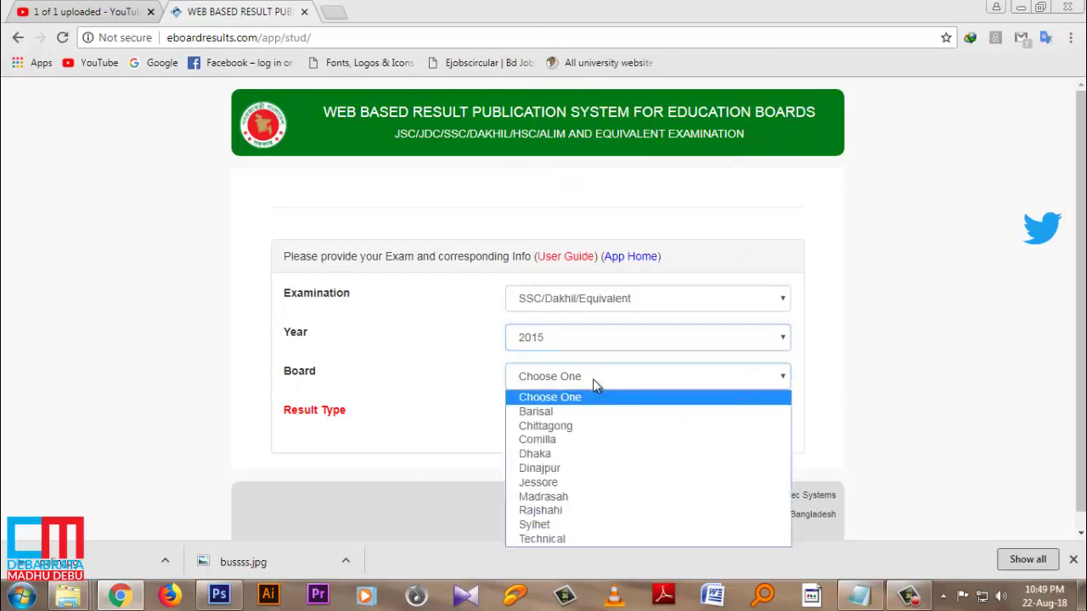
pyautogui.click(556, 457)
pyautogui.click(673, 416)
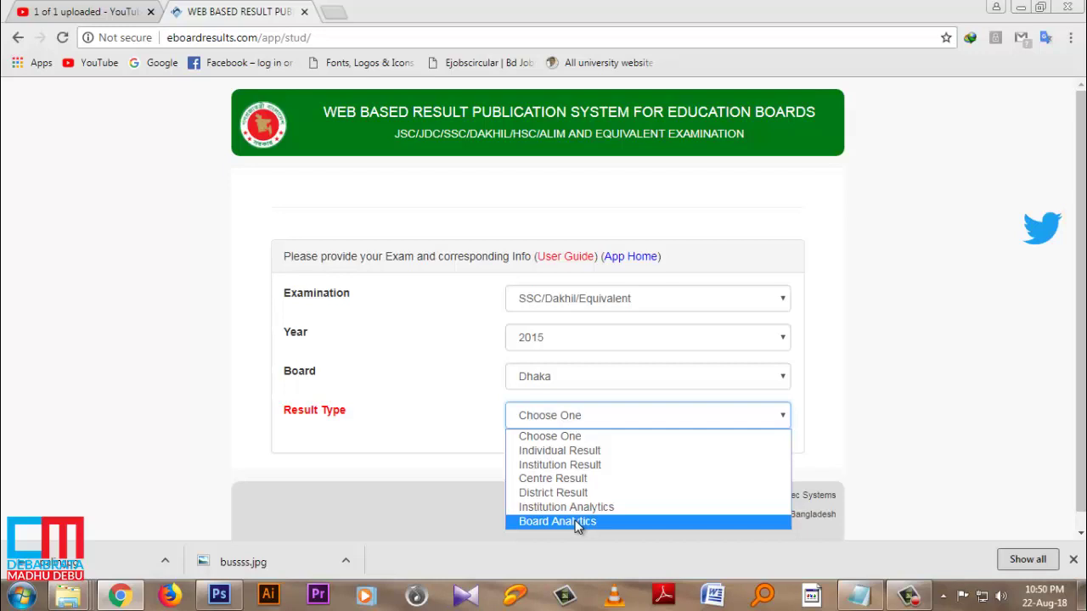
# Step: Choose Individual Result and enter the student's roll and registration numbers
pyautogui.click(547, 451)
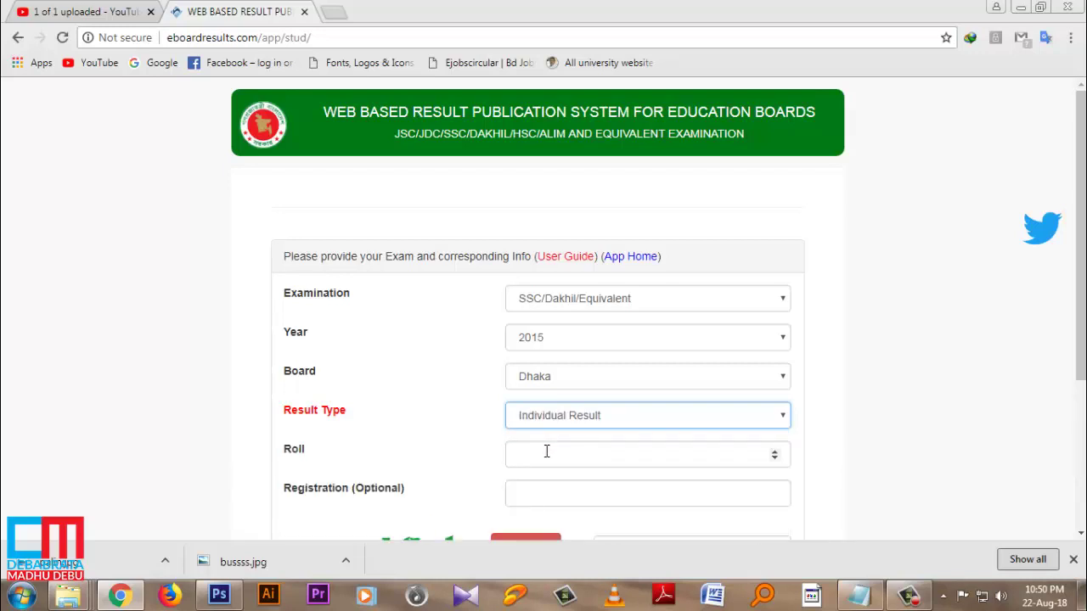
pyautogui.click(546, 450)
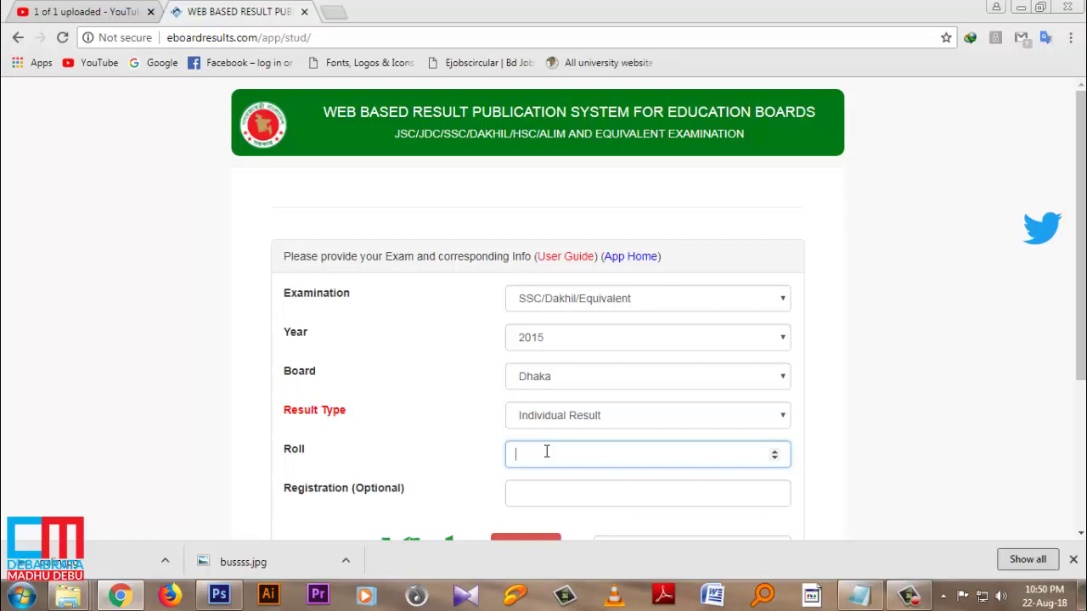
pyautogui.click(570, 491)
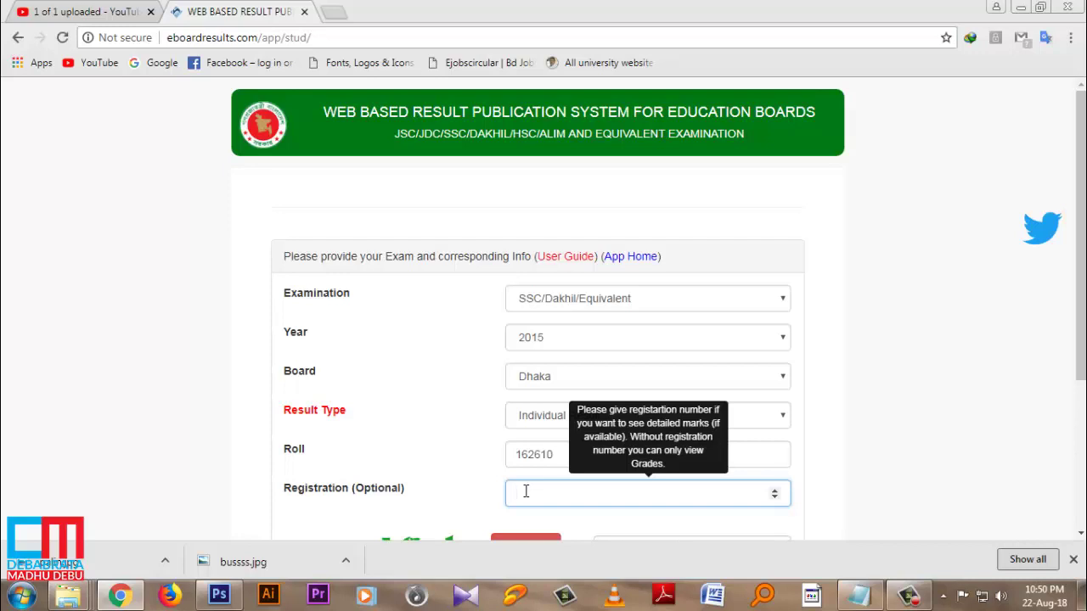
# Step: Reload the security image, enter the security key, and submit the form with Get Result
pyautogui.scroll(-2, 594, 475)
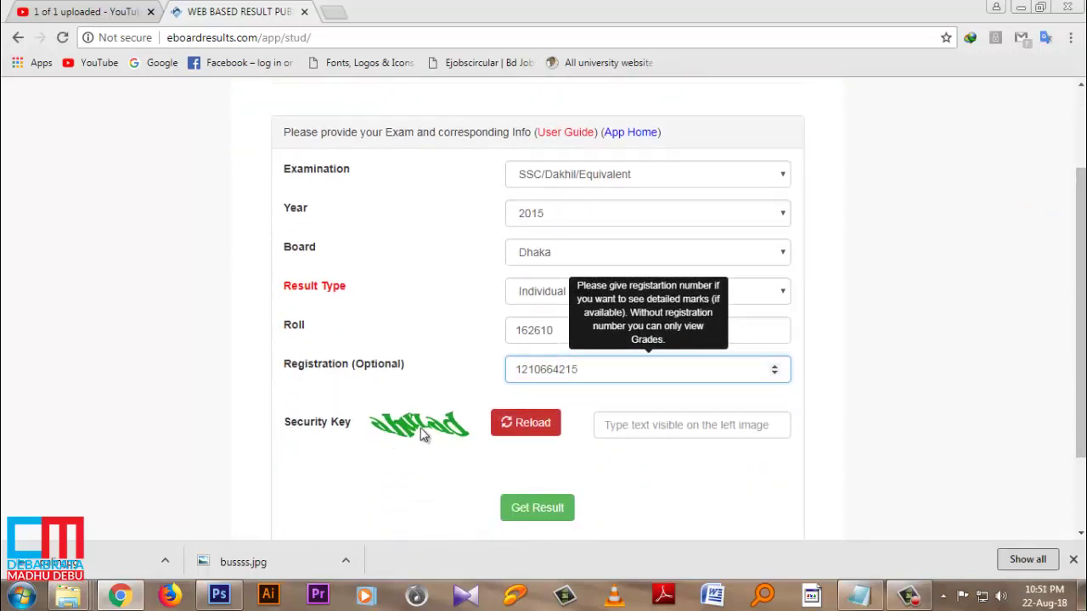
pyautogui.click(535, 429)
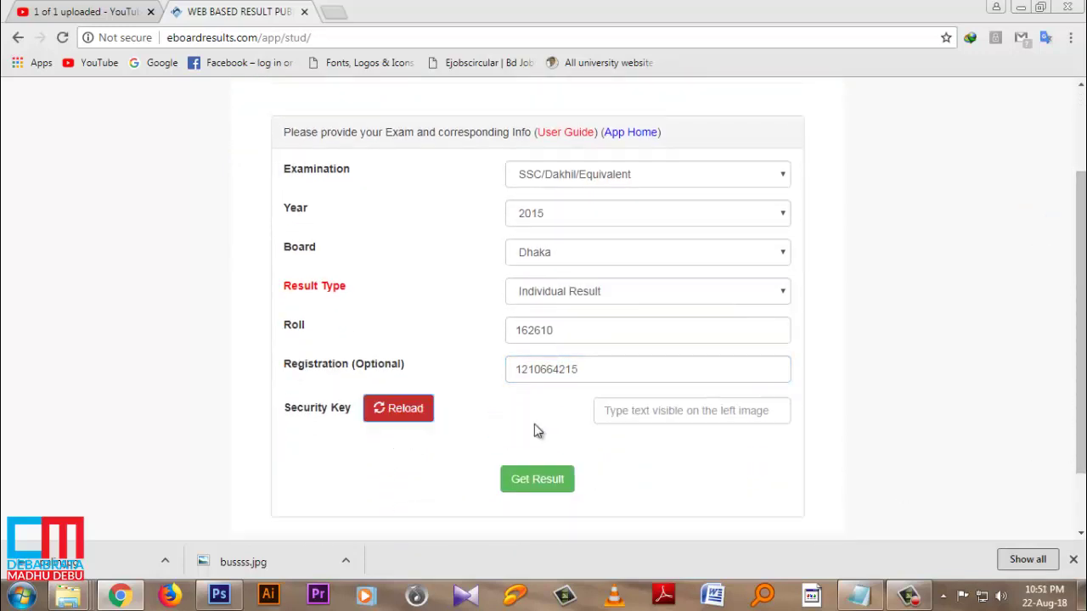
pyautogui.click(634, 425)
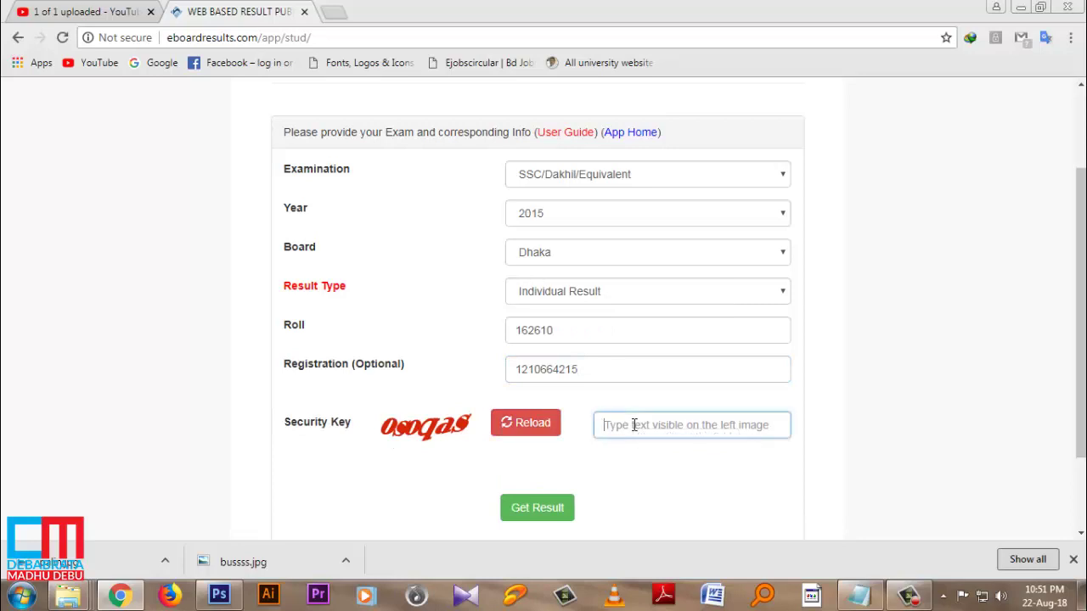
pyautogui.write('os')
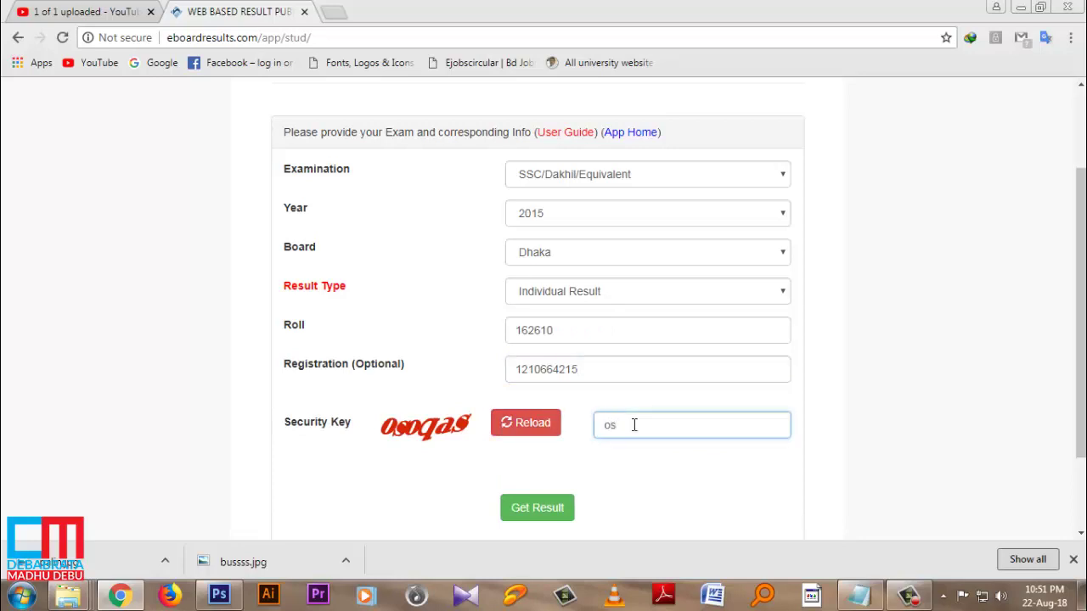
pyautogui.write('oqas')
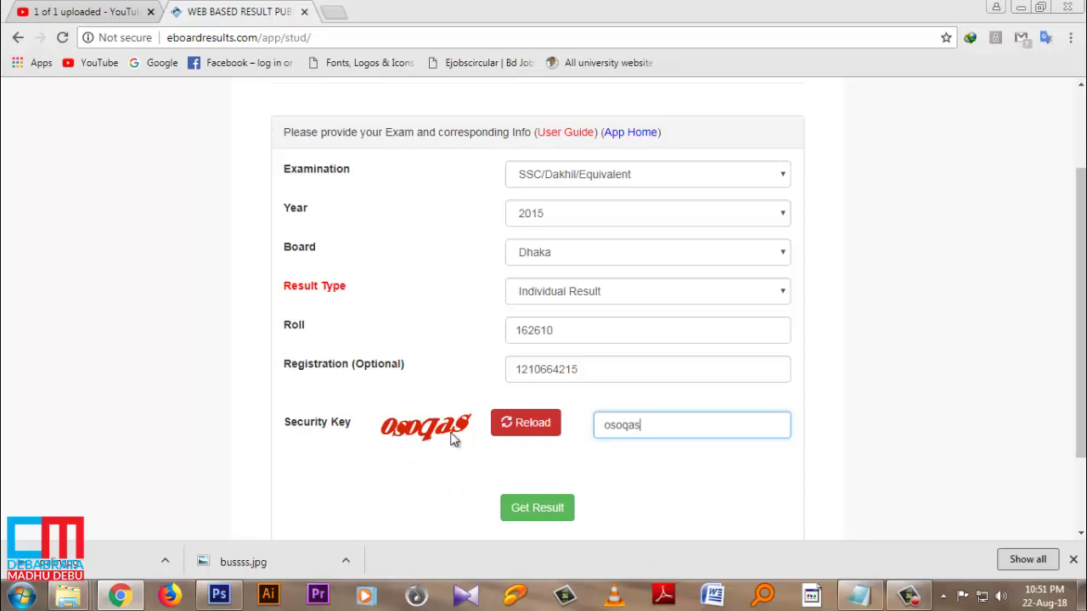
pyautogui.click(537, 507)
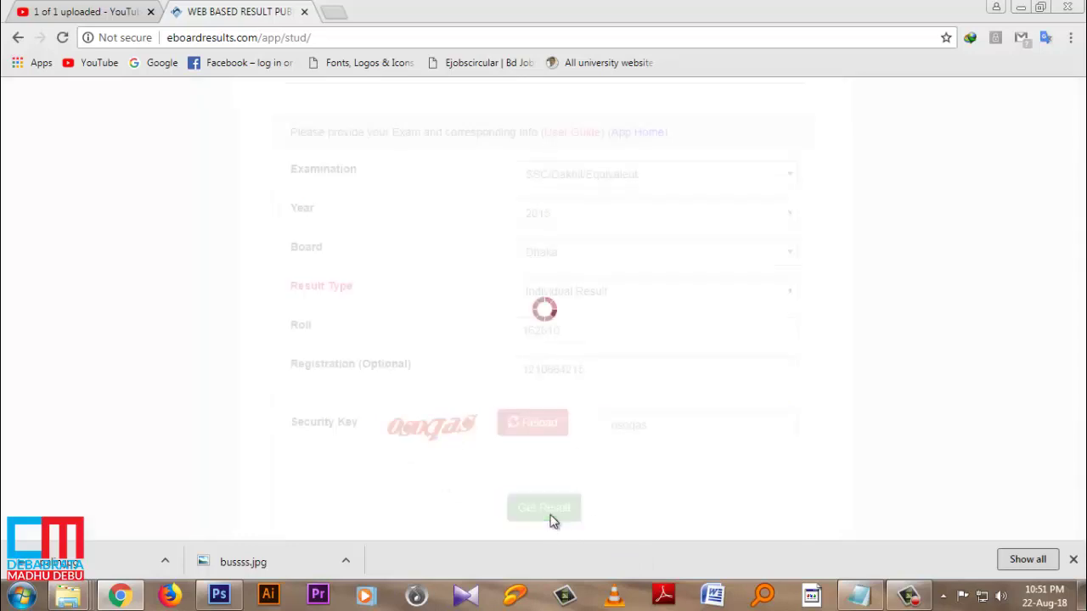
# Step: Review the SSC 2015 result showing GPA 4.83 and subject grades, then stop the screen recording
pyautogui.scroll(2, 878, 402)
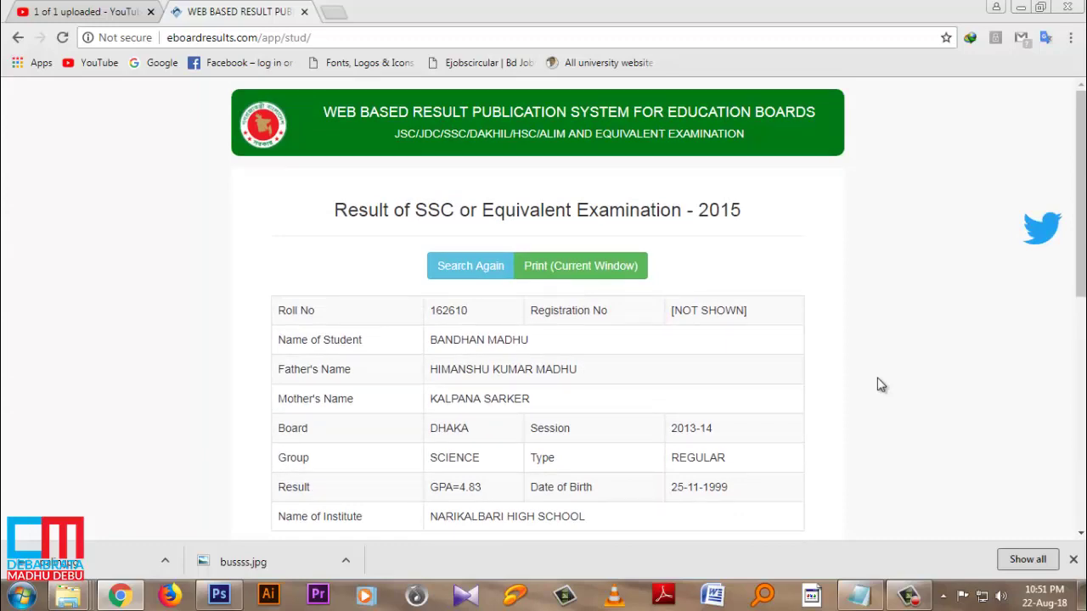
pyautogui.scroll(-7, 878, 385)
pyautogui.scroll(1, 879, 384)
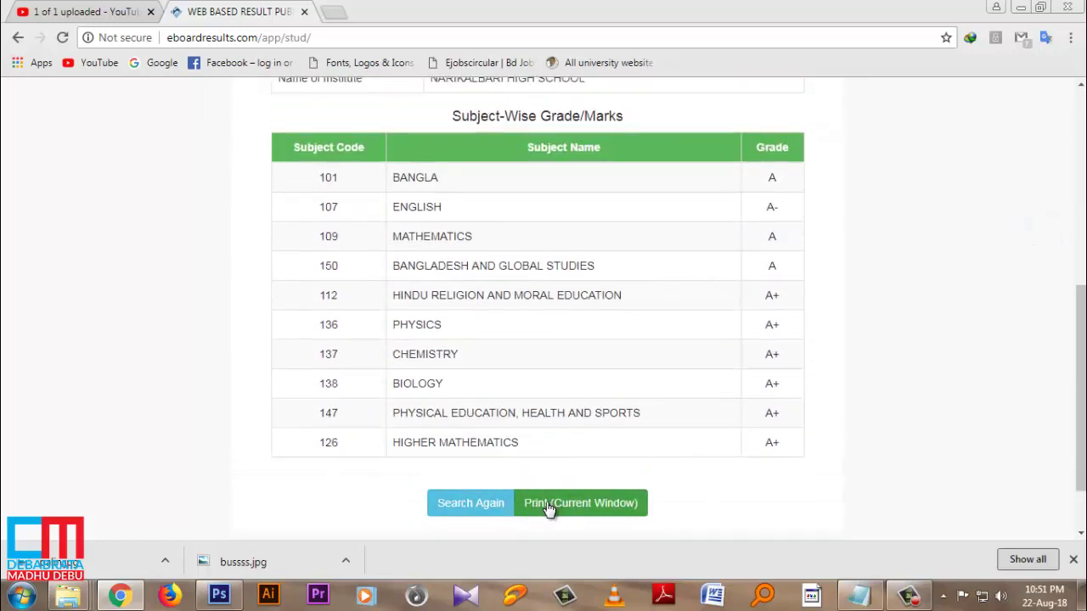
pyautogui.scroll(4, 902, 473)
pyautogui.scroll(2, 902, 472)
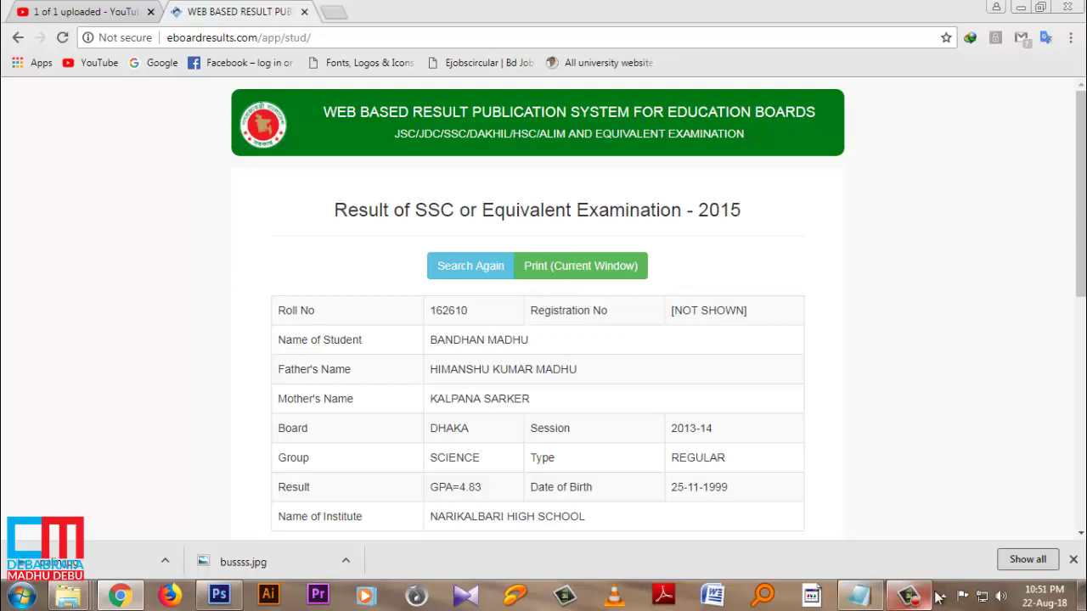
pyautogui.click(908, 594)
pyautogui.click(1049, 519)
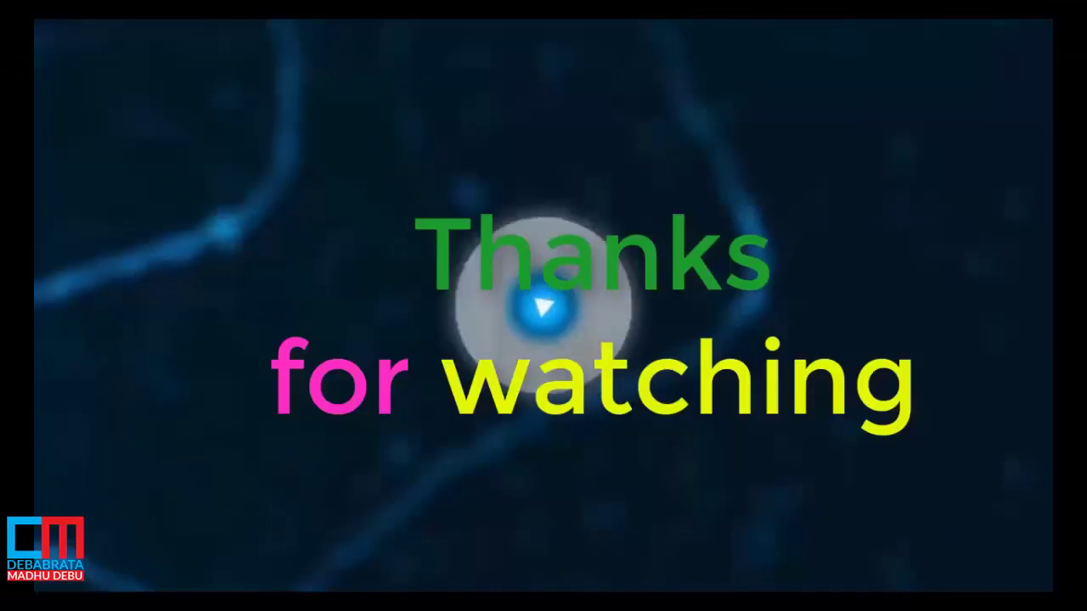